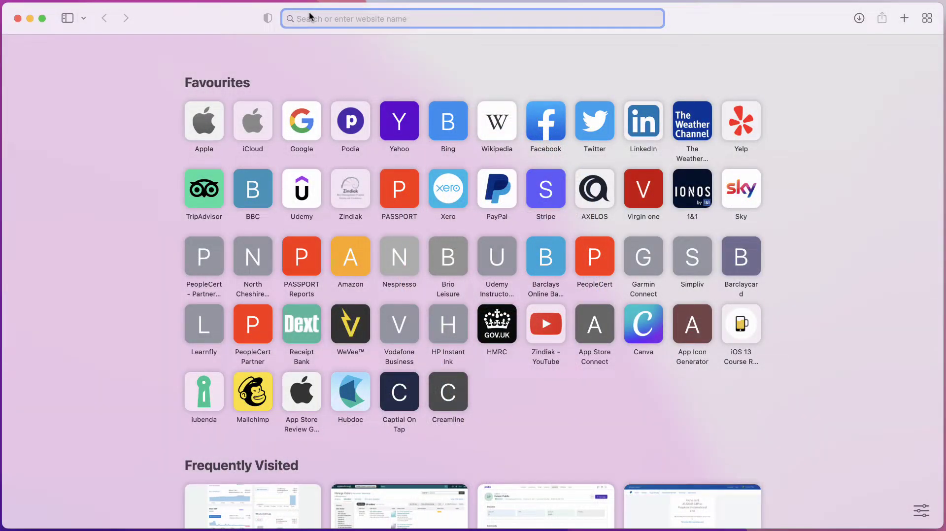
Step: Open the PeopleCert website at peoplecert.org
text(peoplece)
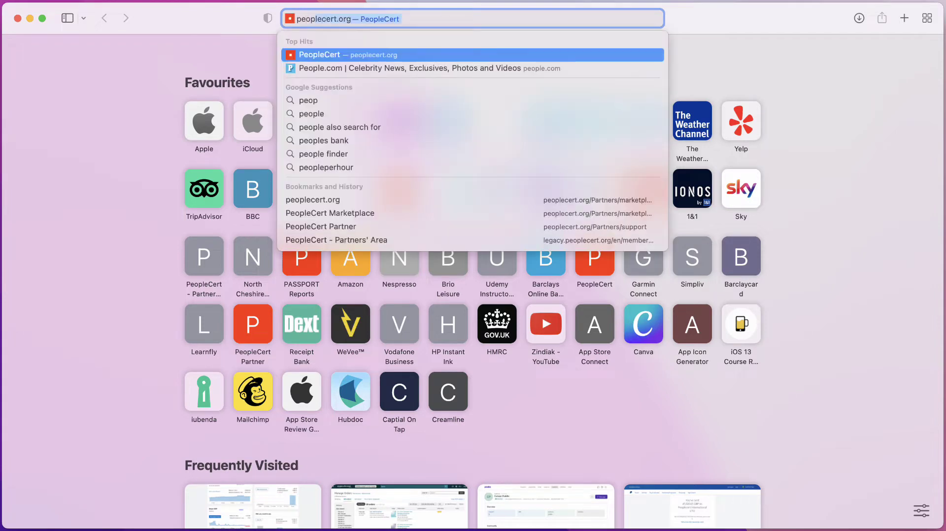
text(rt)
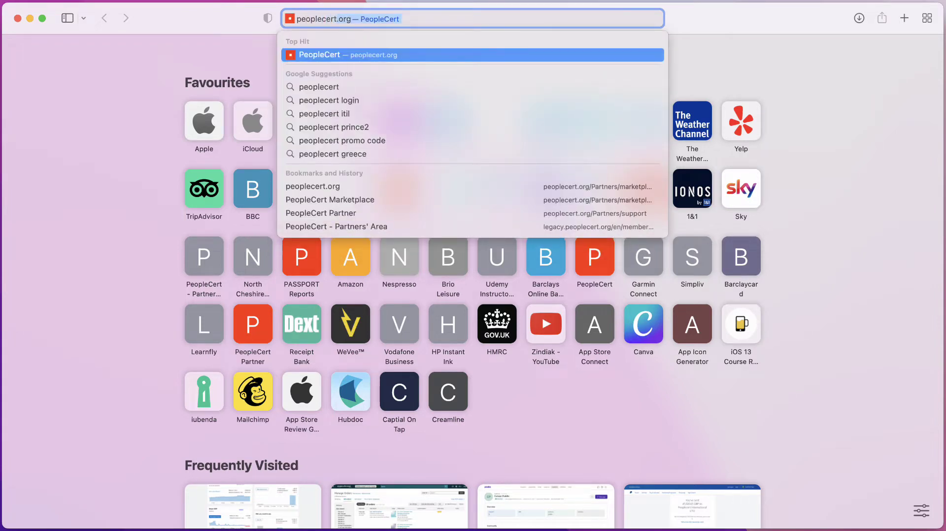
text(.org)
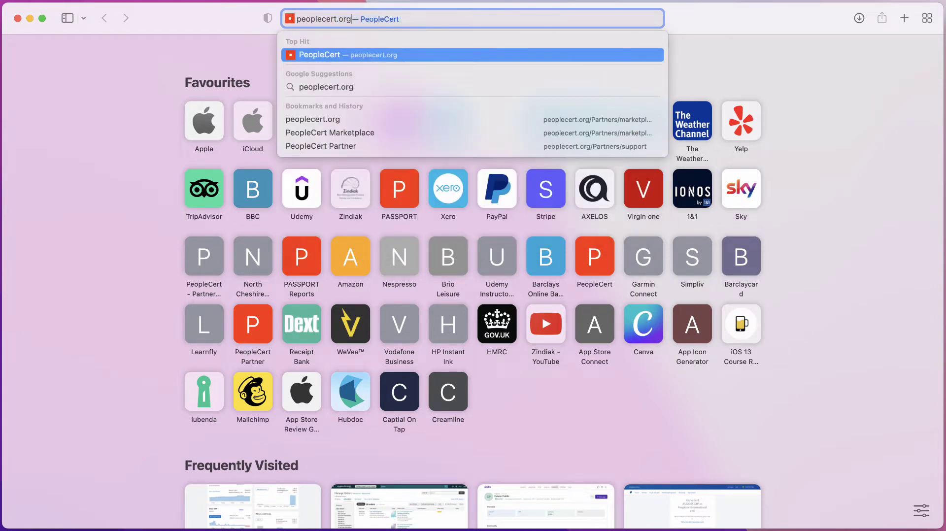
click(376, 55)
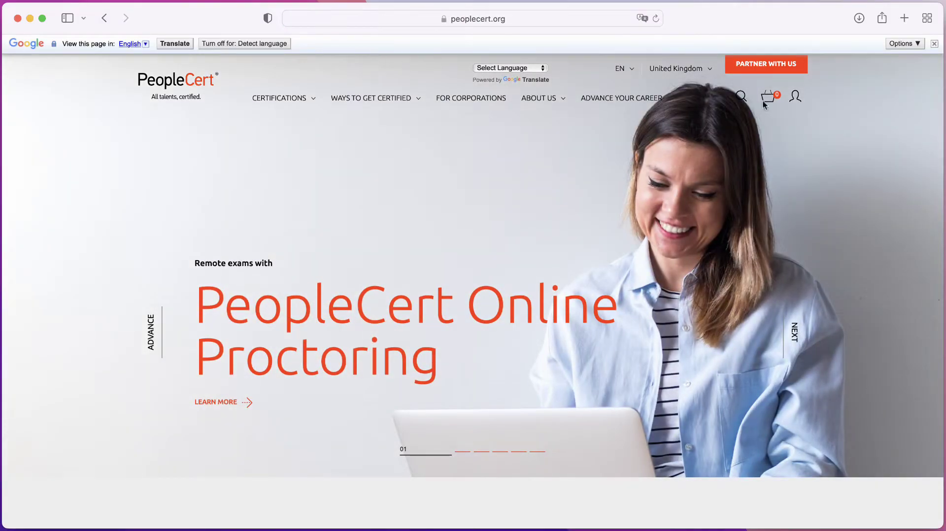
Step: Sign in to the existing candidate account with the saved e-mail address and account password
click(795, 97)
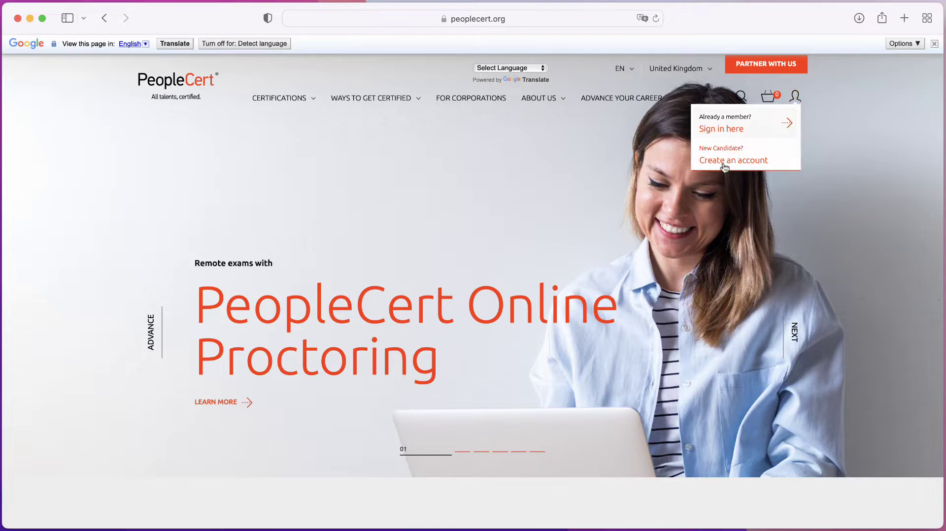
click(719, 129)
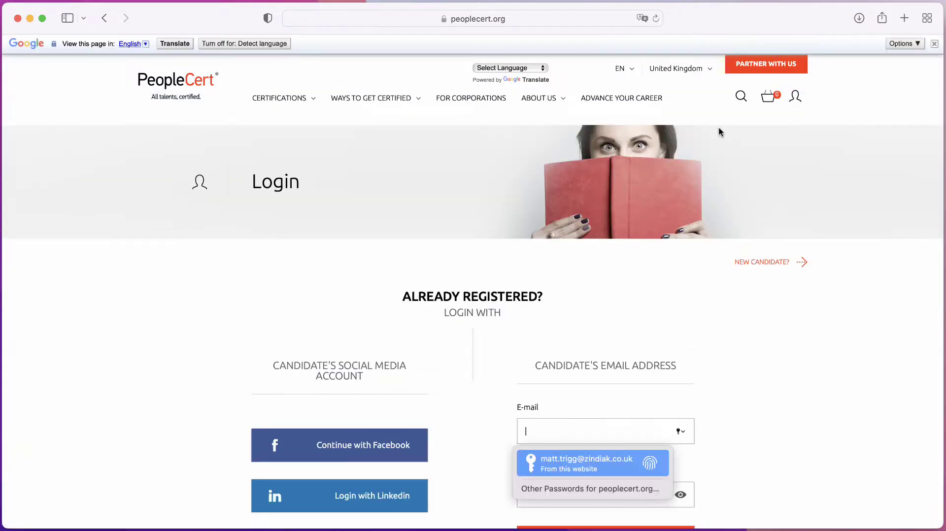
scroll(667, 308, down, 5)
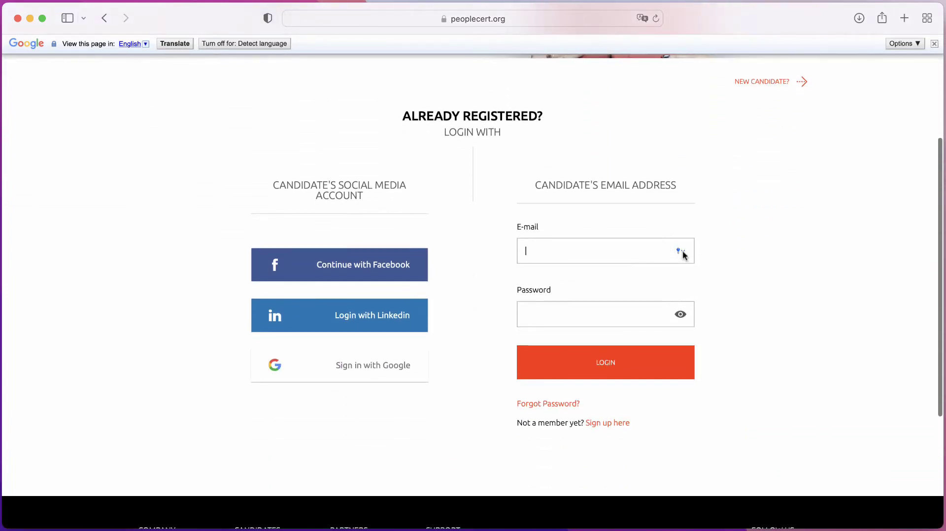
click(681, 251)
click(617, 283)
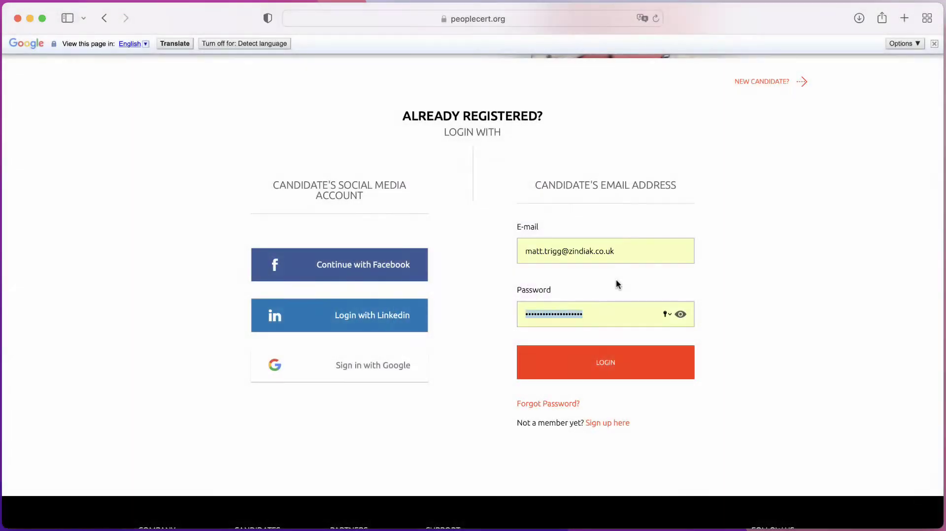
click(605, 362)
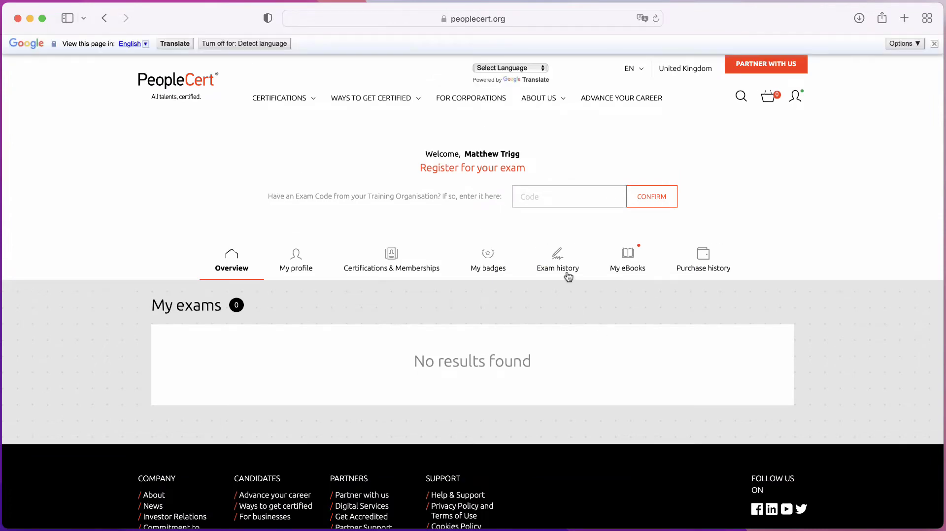
Step: Redeem the exam code copied from the training organisation, choosing English as the mock exam language
right_click(552, 196)
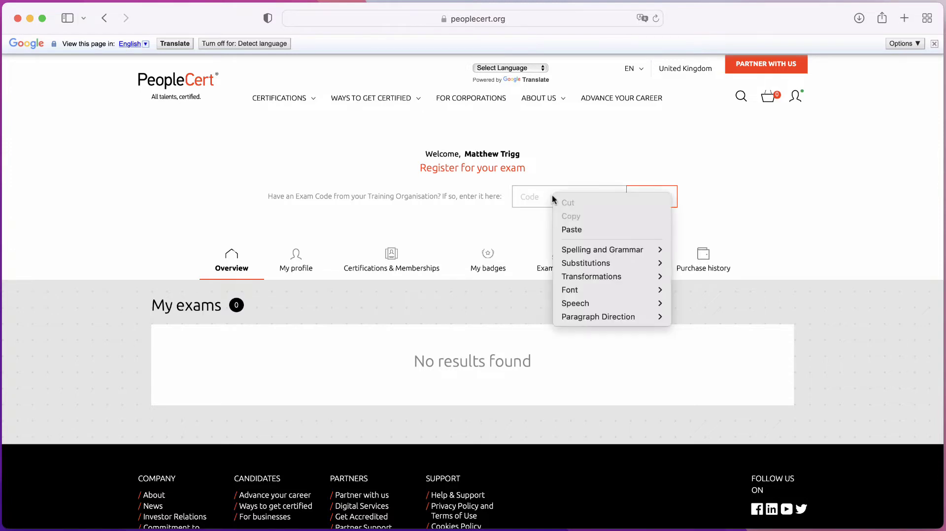
click(567, 230)
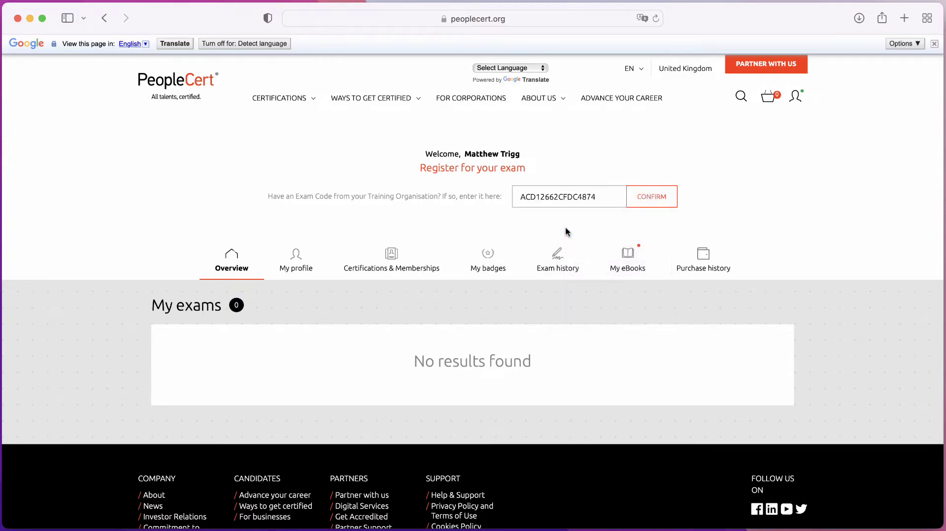
click(654, 197)
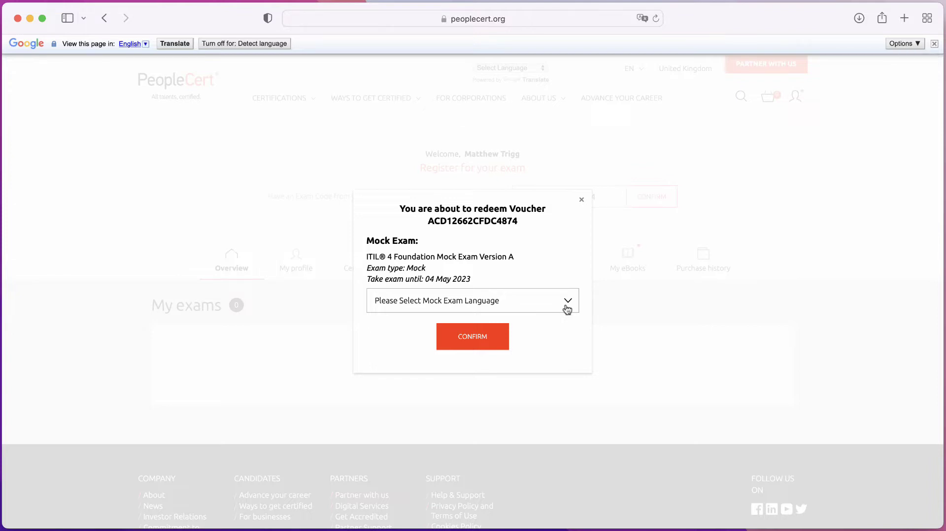
click(566, 306)
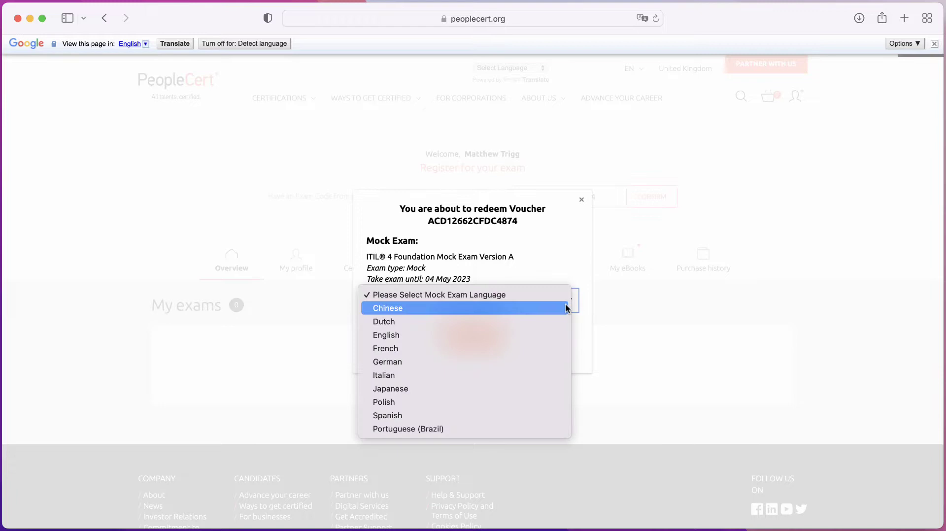
click(530, 337)
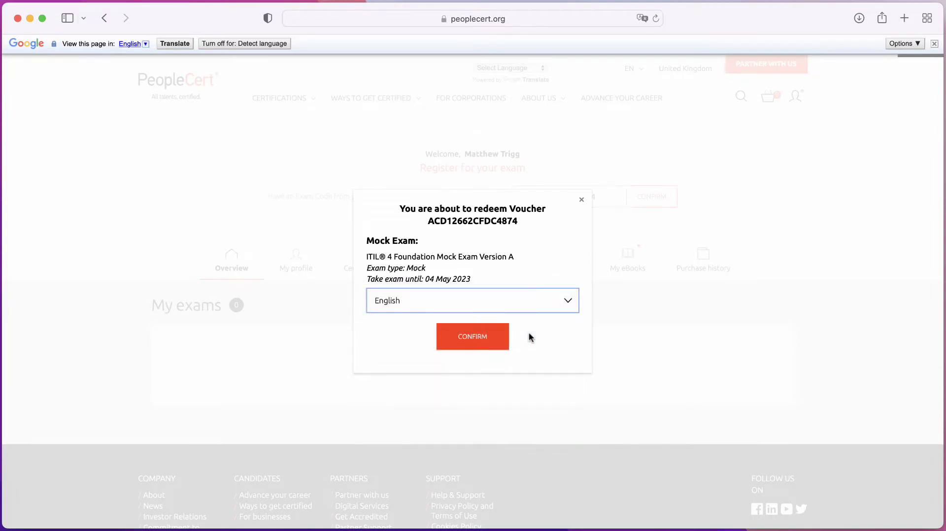
click(484, 337)
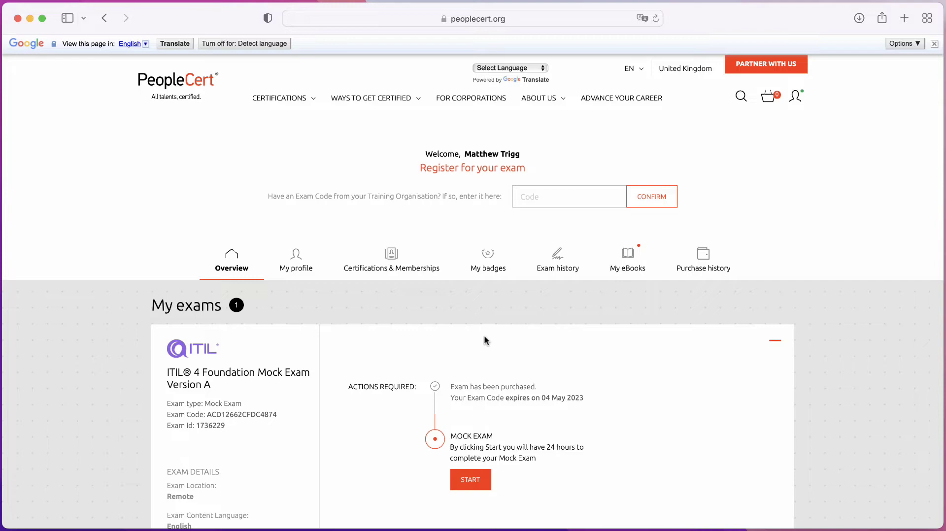
Step: Check the account's list of eBooks, and return to the exam overview
scroll(486, 340, down, 5)
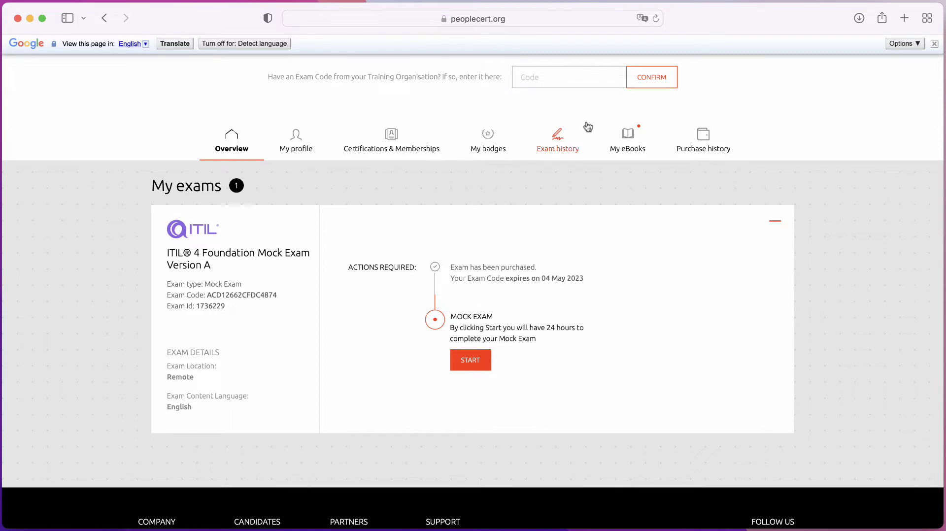
click(625, 153)
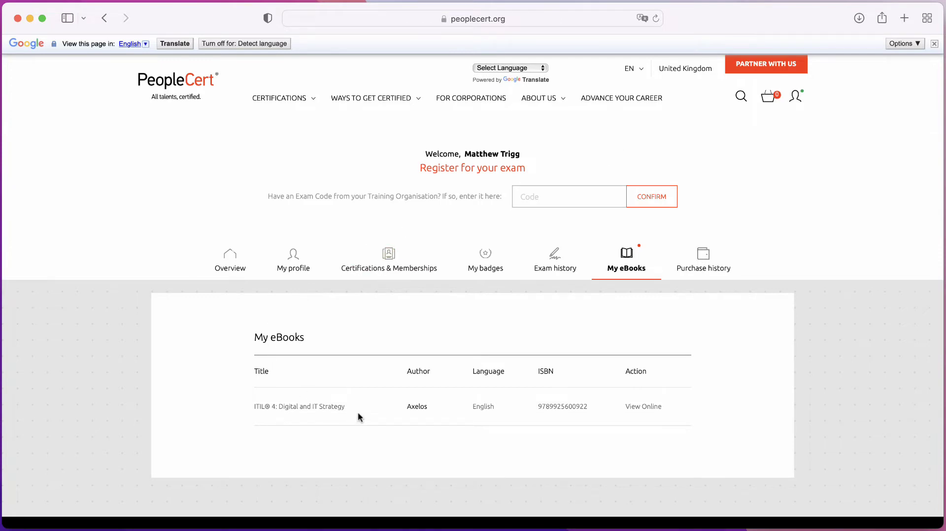
click(239, 267)
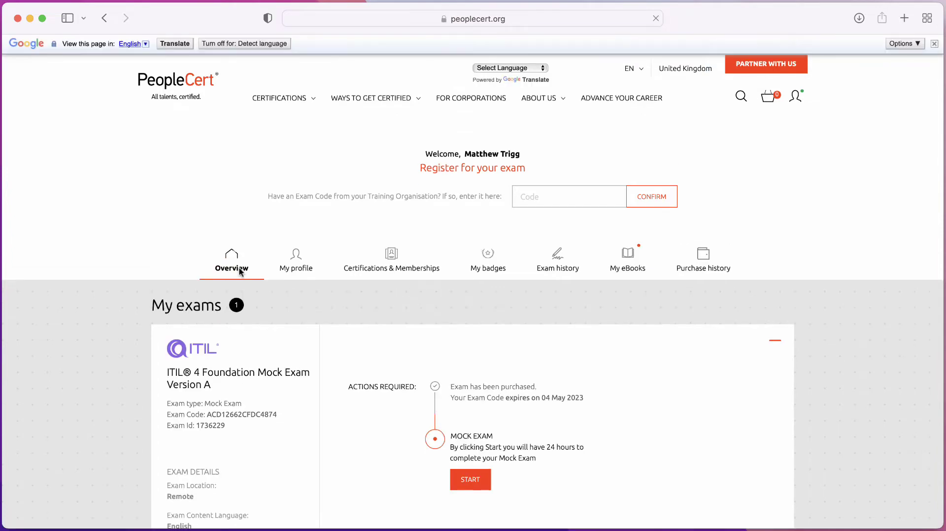
Step: Launch the ITIL 4 Foundation Mock Exam Version A from the account's exam overview
scroll(690, 401, down, 5)
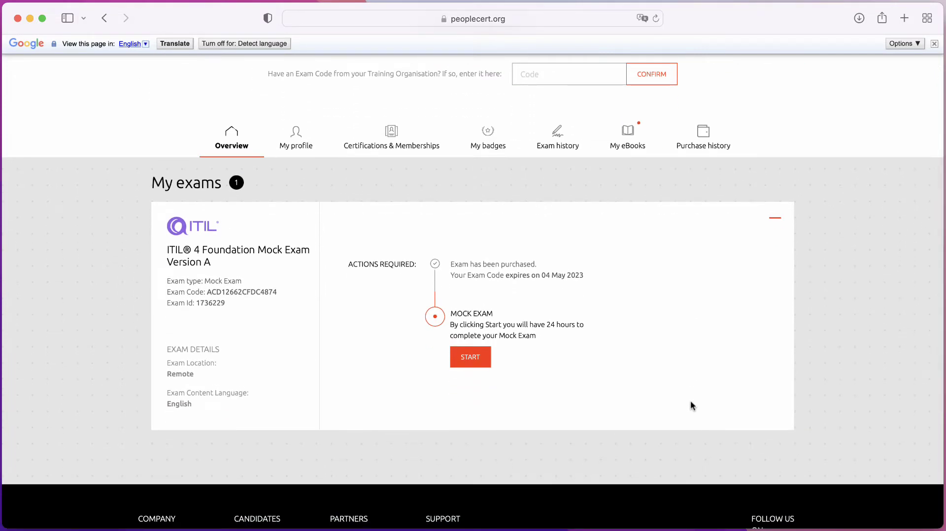
click(472, 361)
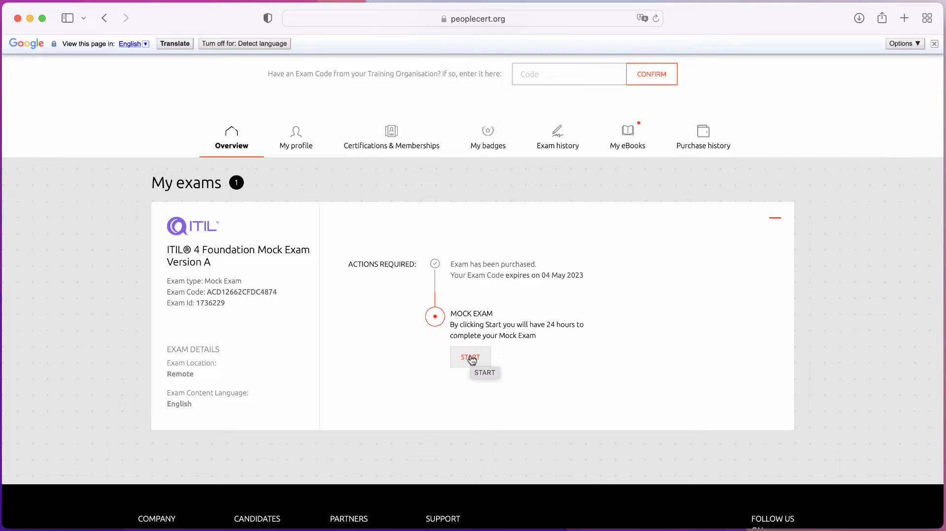
click(472, 360)
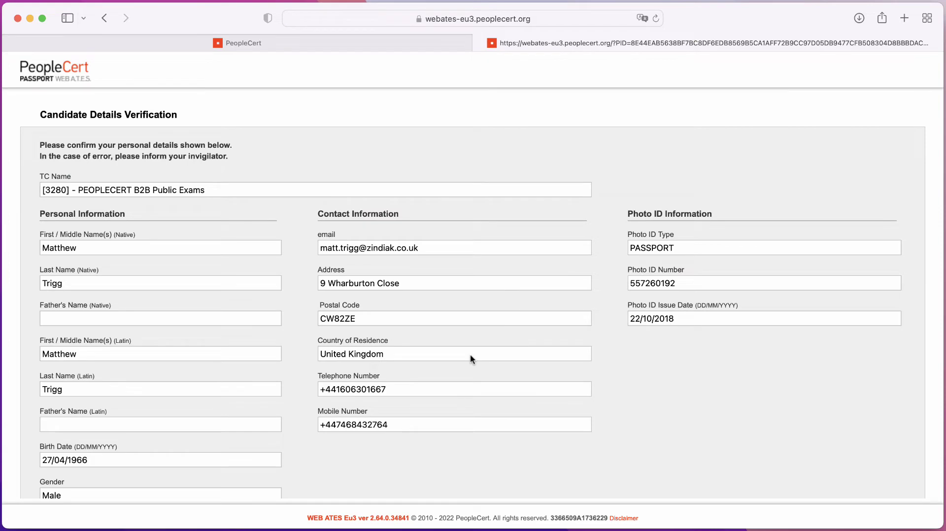
Step: Confirm the candidate's personal details and accept the Non-Disclosure Agreement for the mock exam
scroll(470, 354, down, 5)
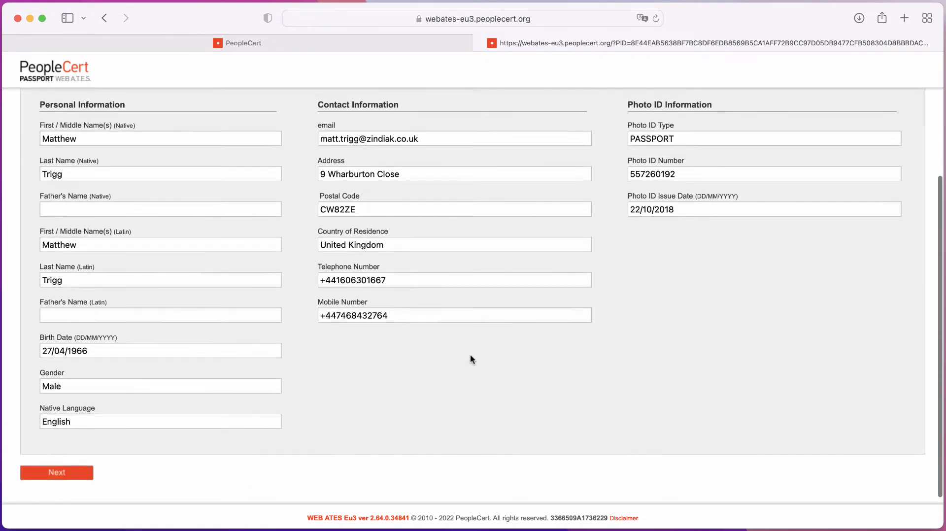
click(56, 477)
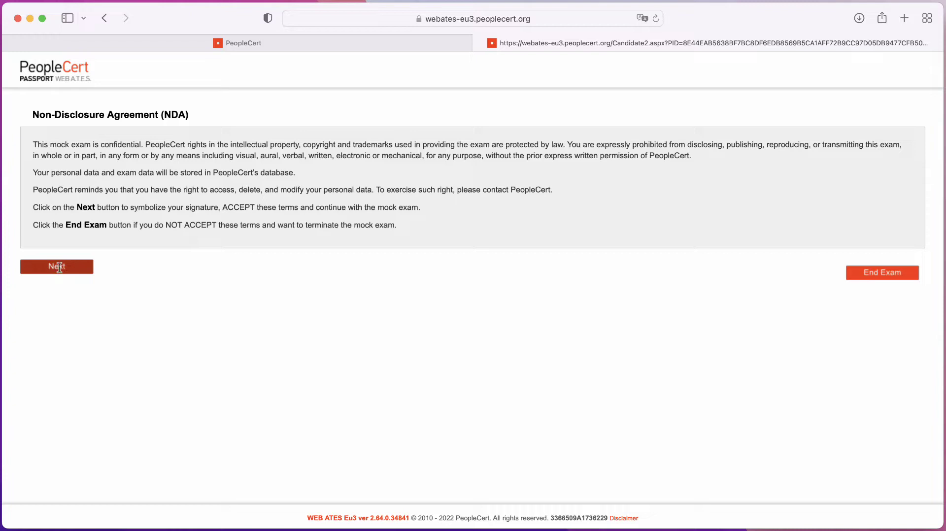
click(59, 267)
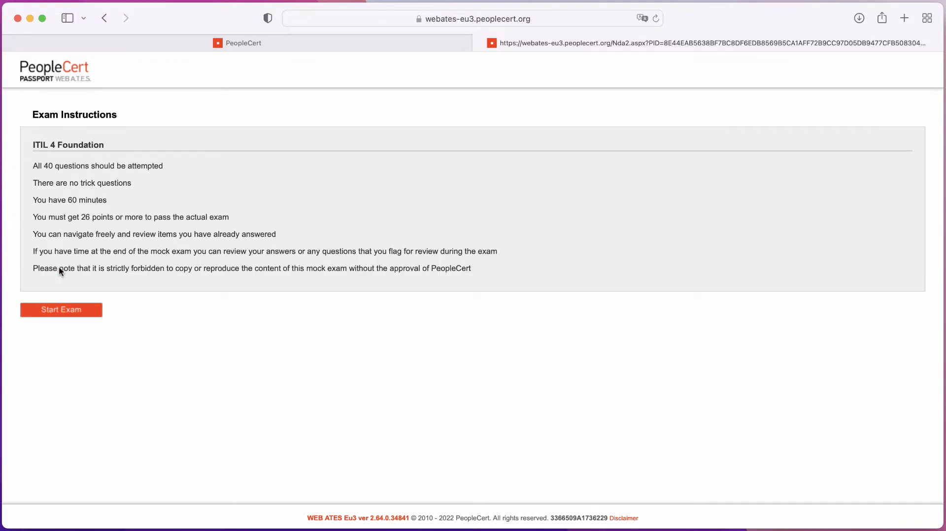
Step: Start the timed ITIL 4 Foundation exam and advance past its first three questions
click(57, 310)
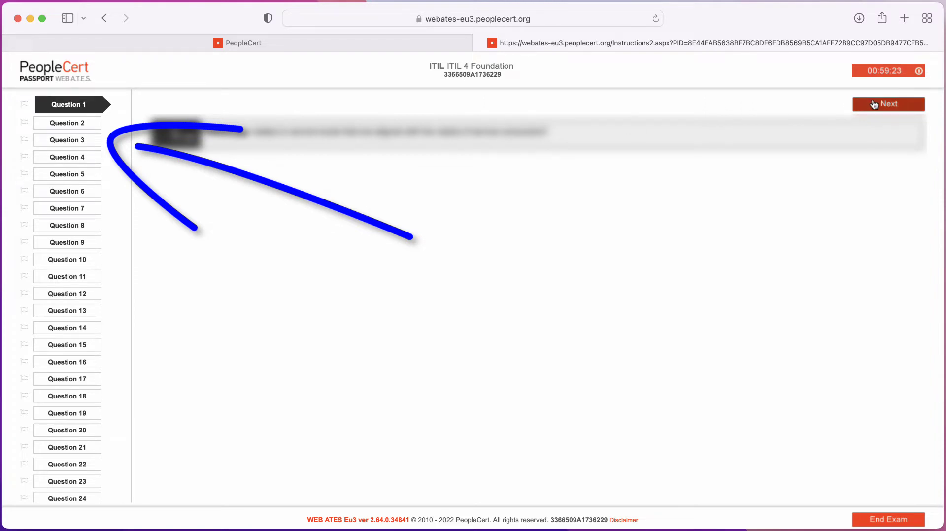
click(873, 105)
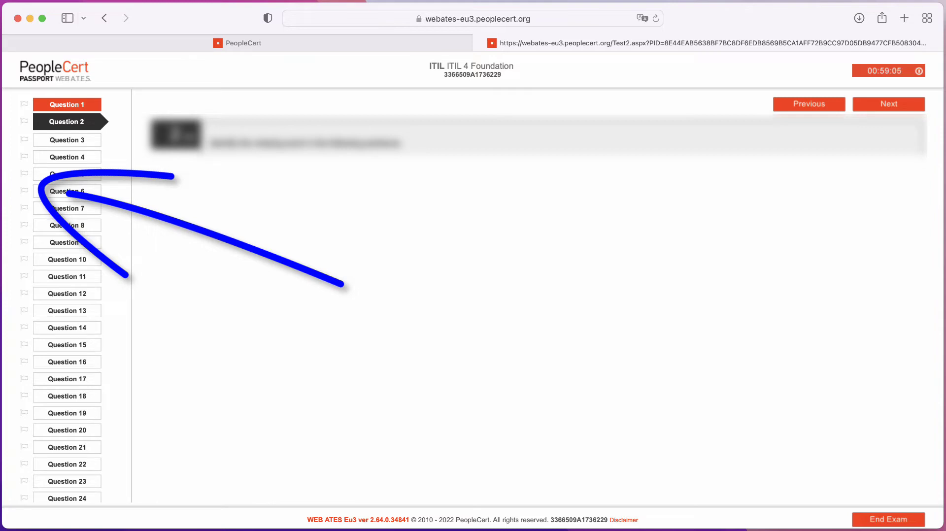
click(877, 105)
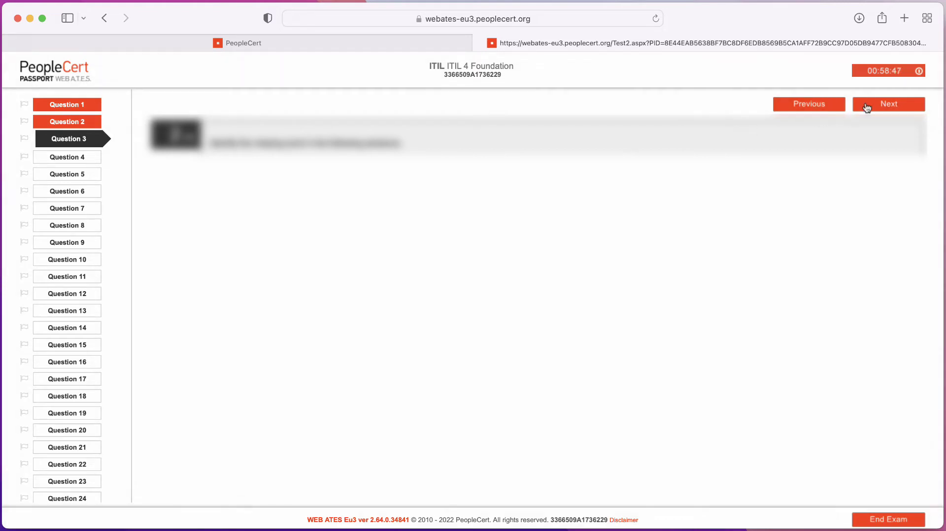
click(871, 101)
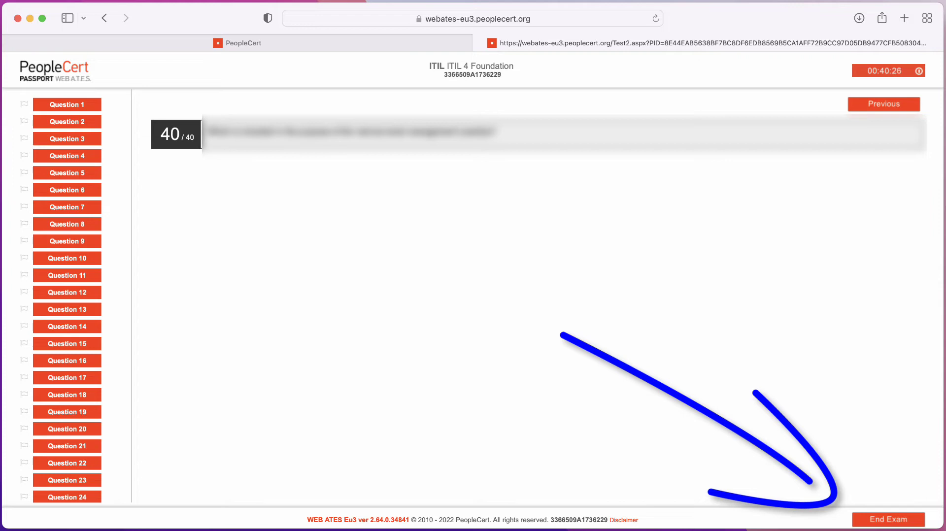
Step: End the mock exam from question 40 and confirm ending it
click(884, 521)
click(457, 271)
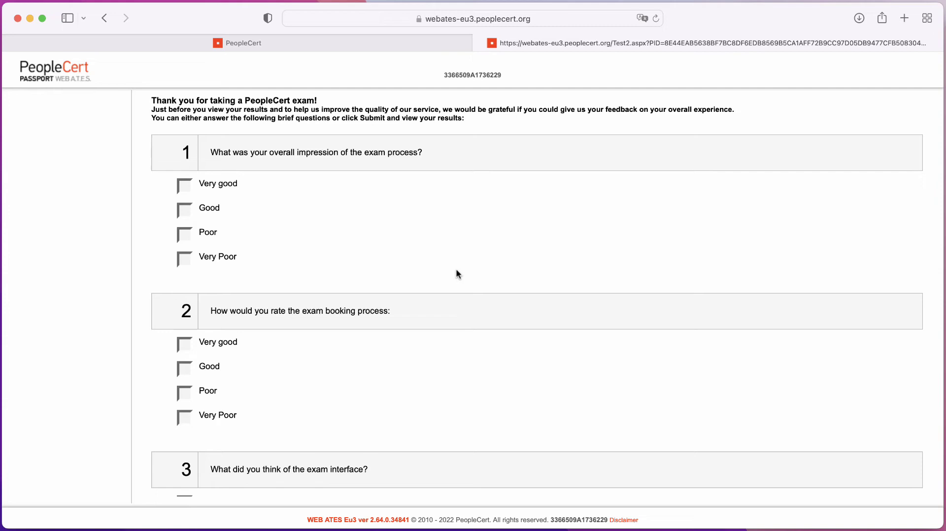
Step: Rate all five feedback questions as Very good and submit the survey to show the exam results
click(187, 191)
scroll(268, 317, down, 3)
click(184, 275)
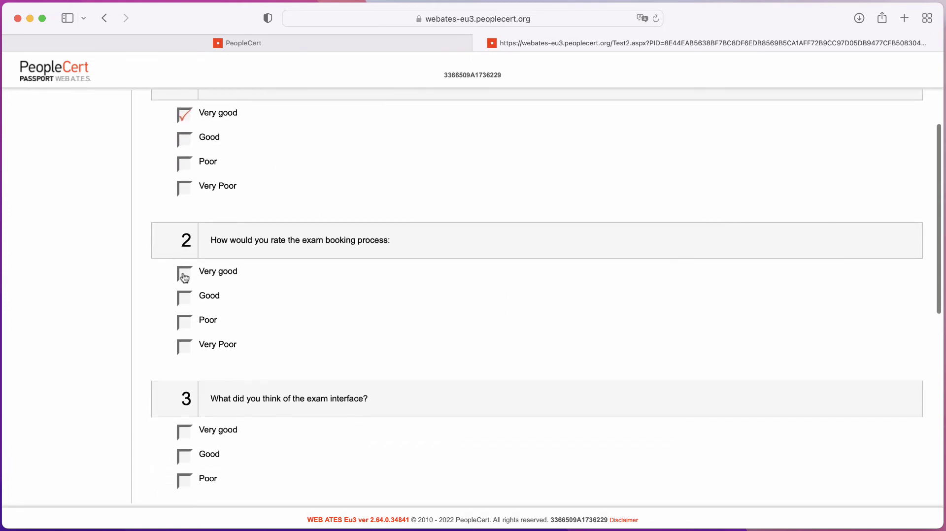
scroll(291, 291, down, 5)
click(184, 289)
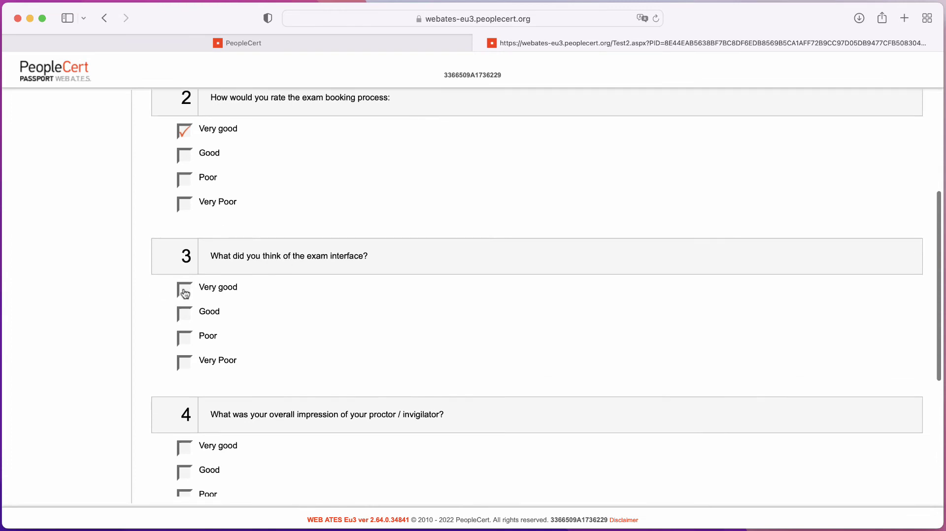
scroll(299, 295, down, 6)
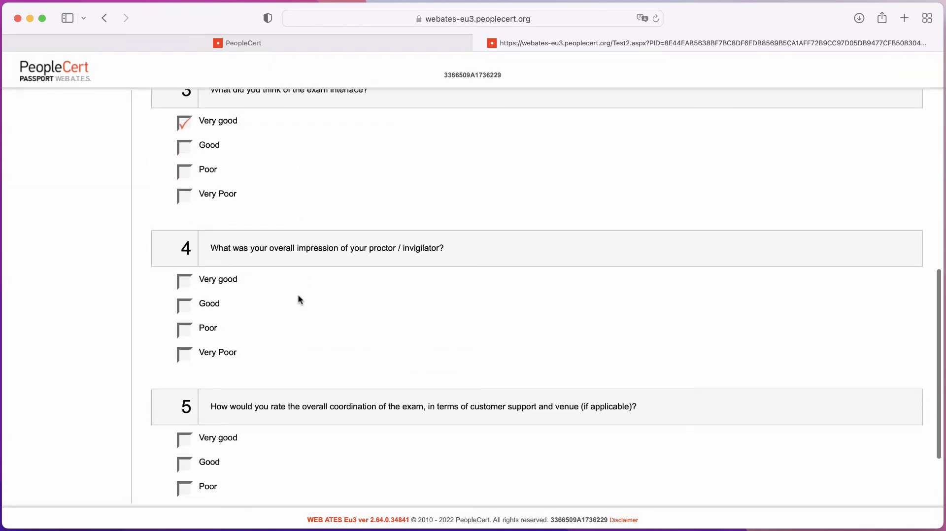
click(188, 285)
scroll(269, 293, down, 2)
scroll(269, 295, down, 1)
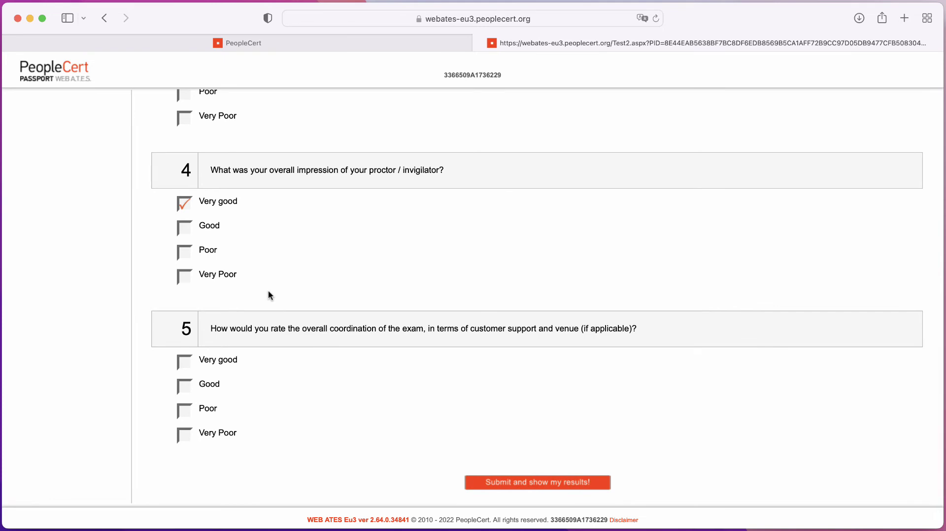
click(184, 370)
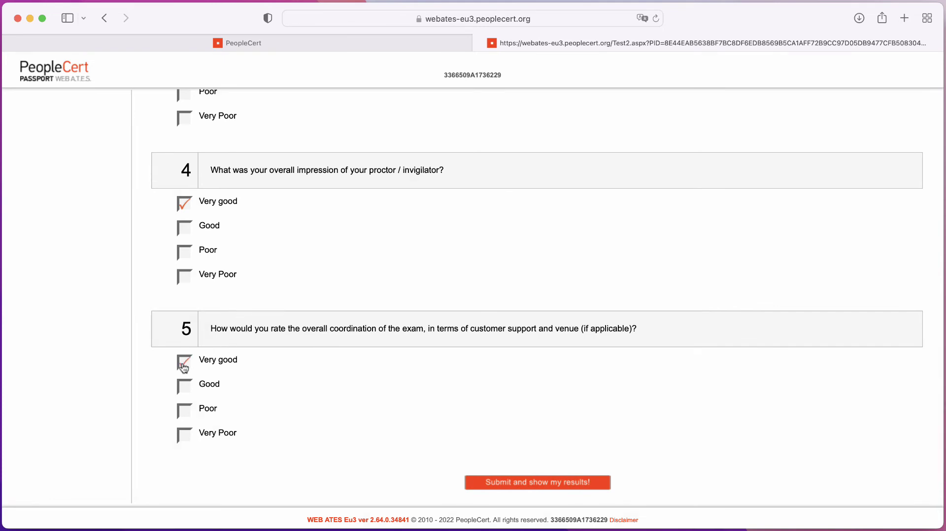
click(502, 481)
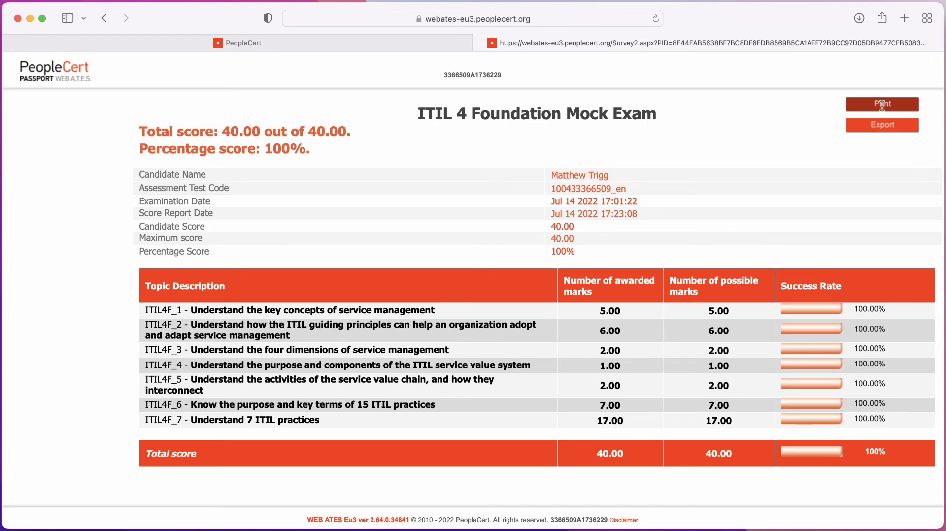
Step: Export the mock exam score report and allow downloads from the exam website
click(882, 128)
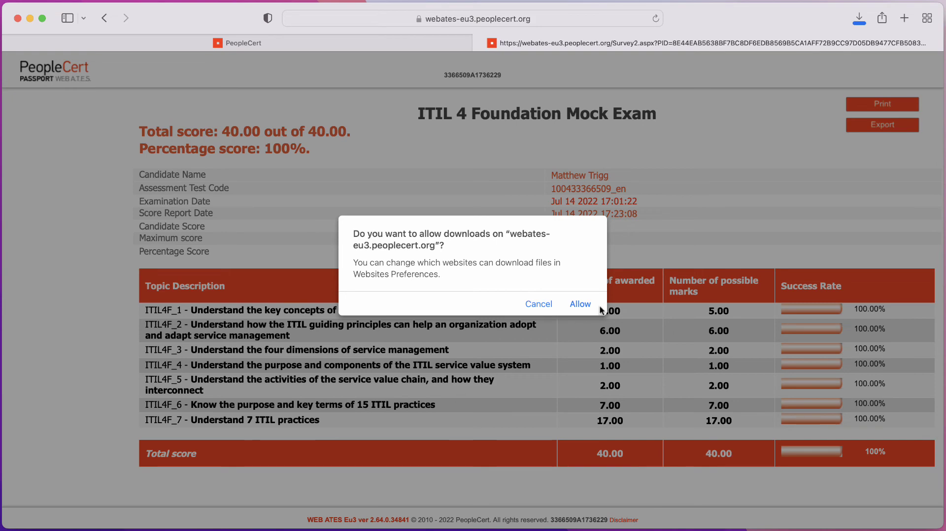
click(579, 304)
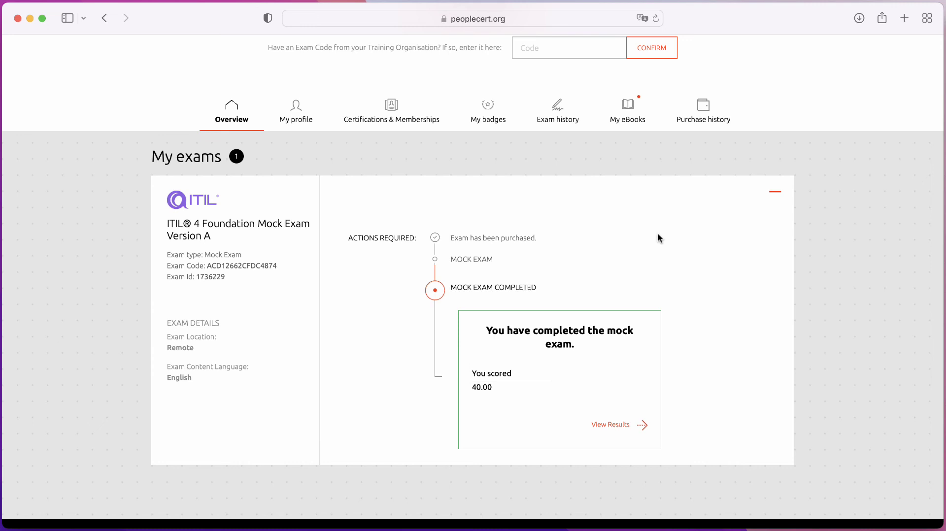
Step: Open the results of the completed ITIL 4 Foundation mock exam from the account's exam overview
scroll(659, 237, up, 2)
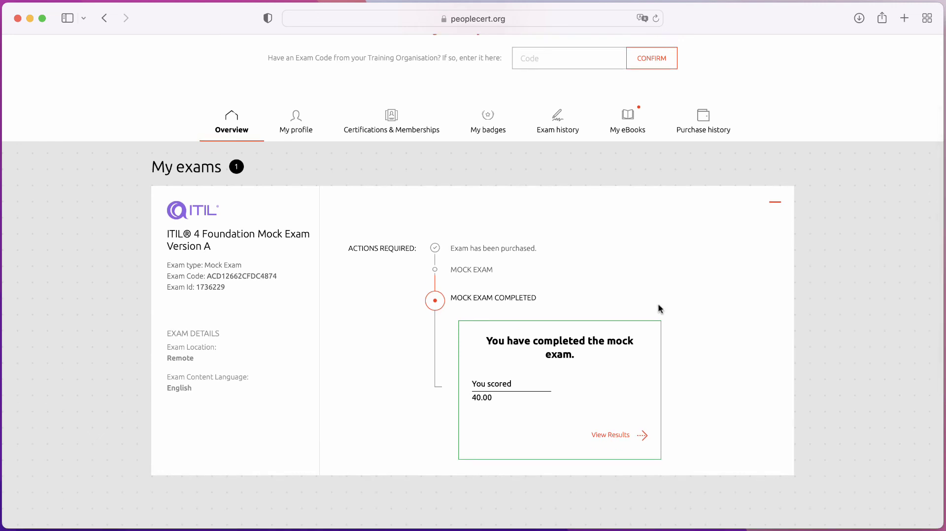
scroll(660, 308, up, 2)
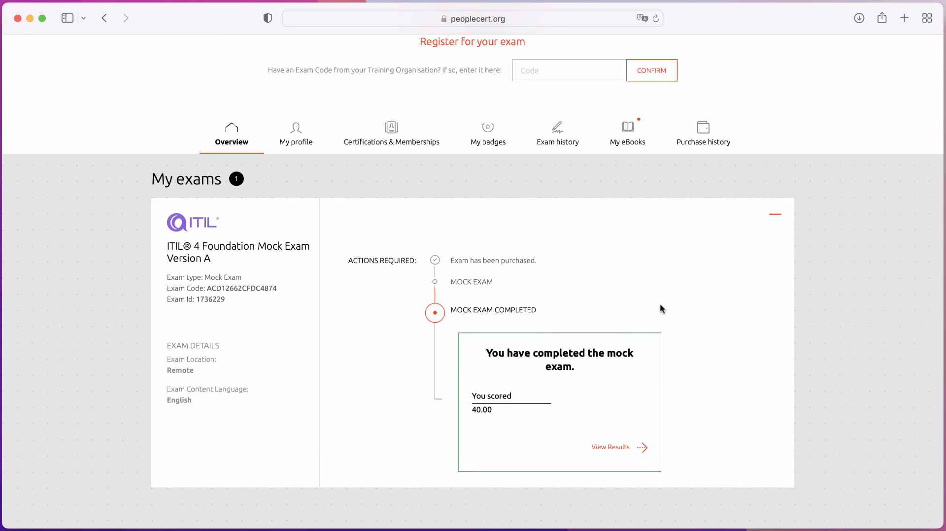
click(618, 447)
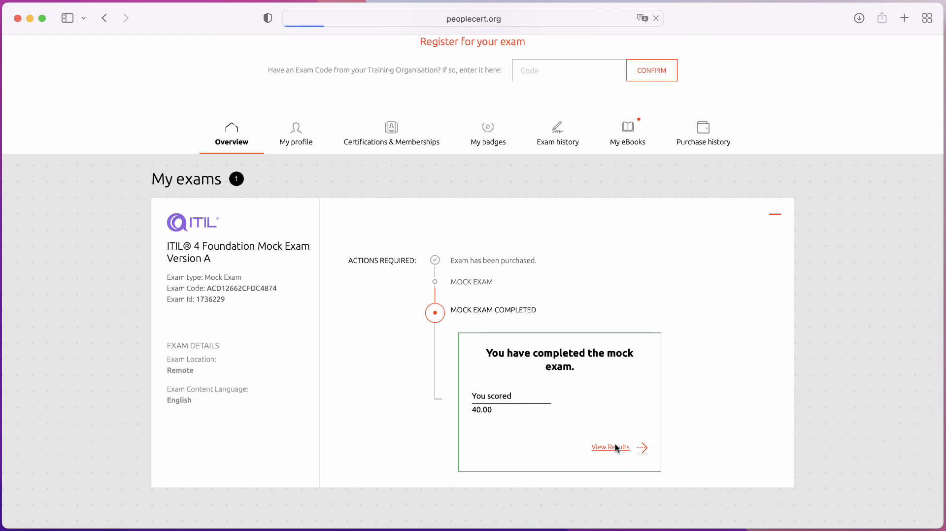